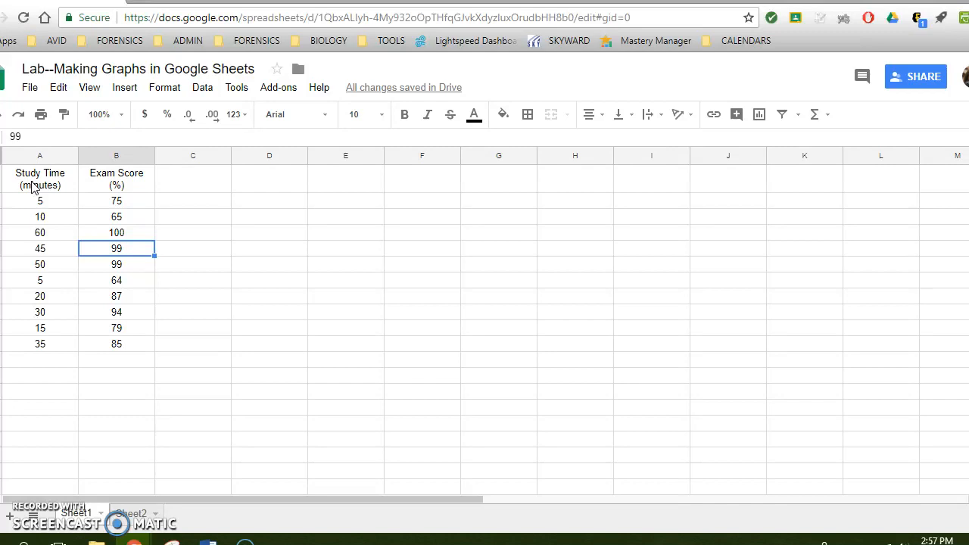
Insert a chart from the Study Time and Exam Score data.
left_click(31, 189)
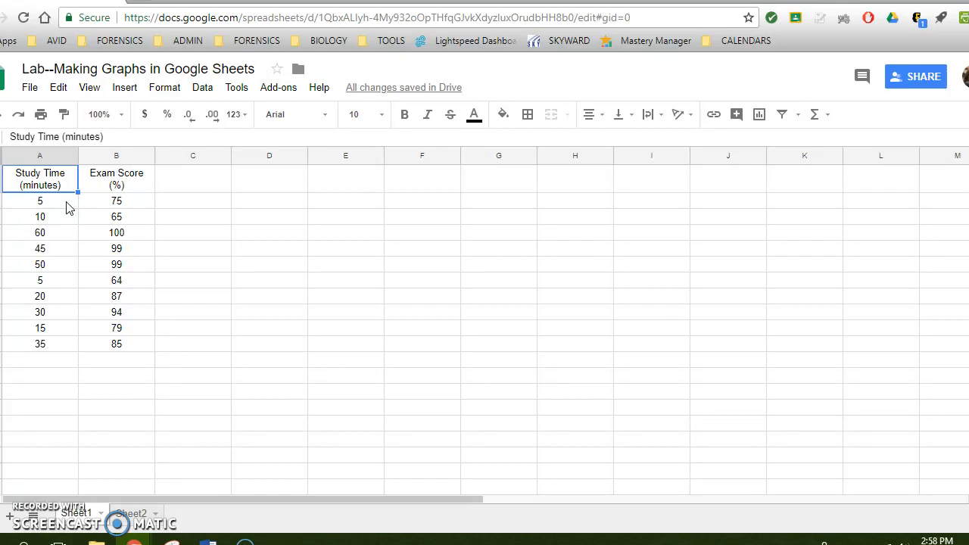
left_click(125, 88)
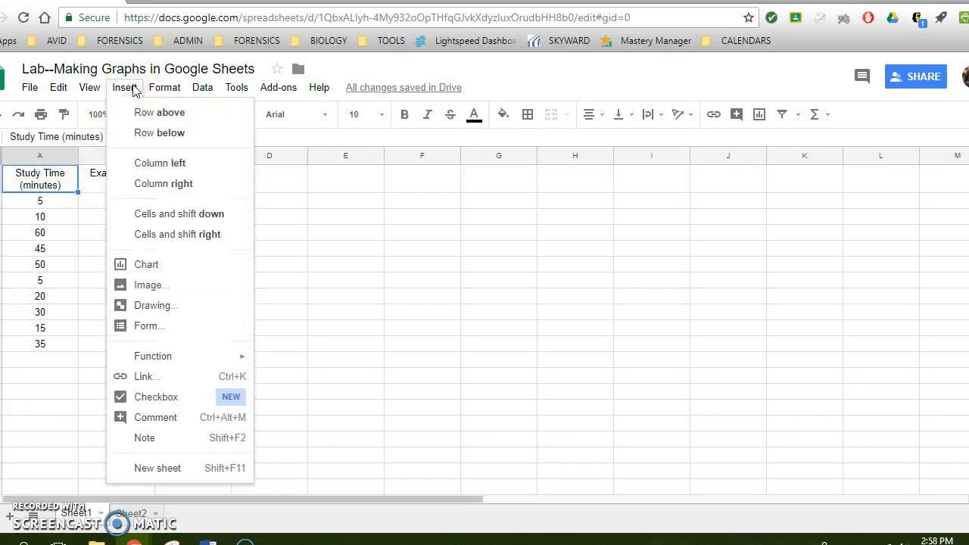
left_click(147, 264)
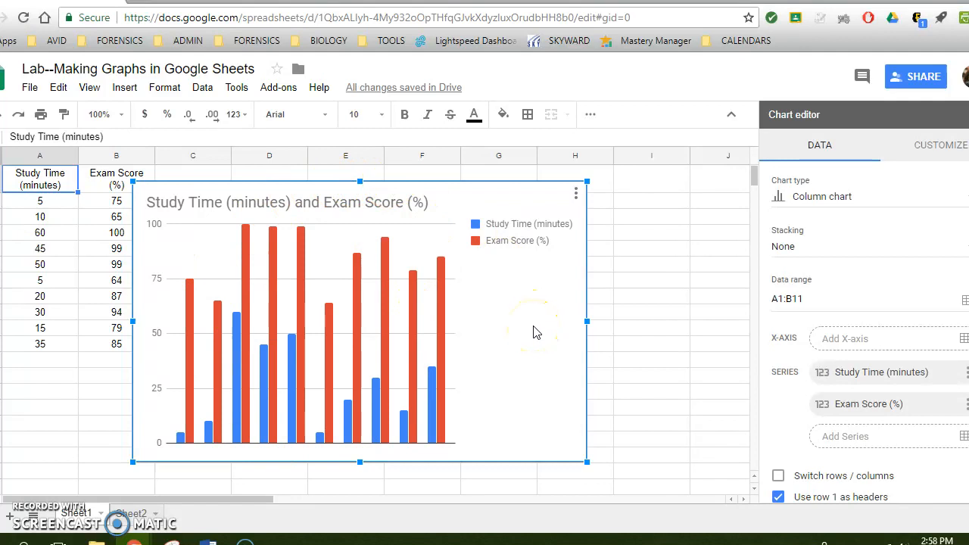
Change the chart type to a scatter chart and move the chart clear of the two data columns.
left_click(840, 198)
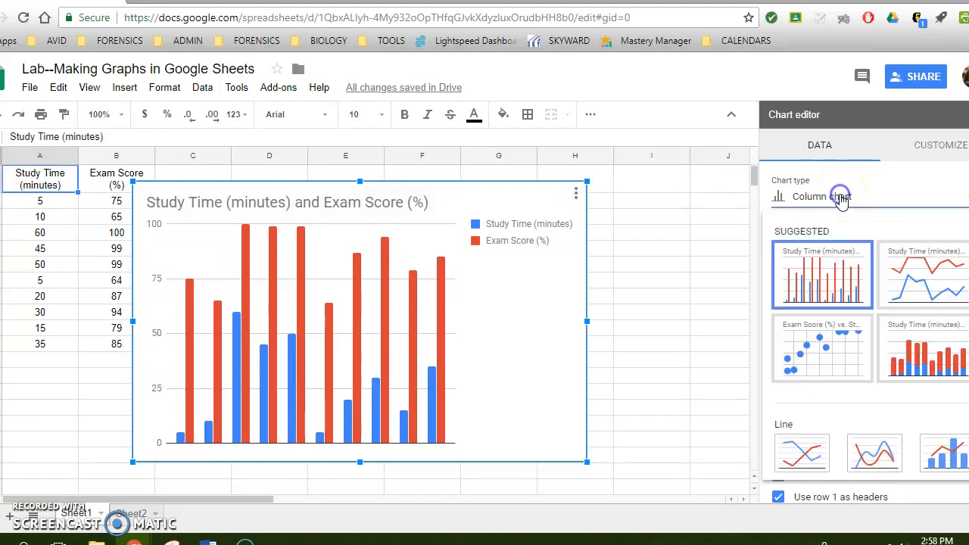
left_click(808, 255)
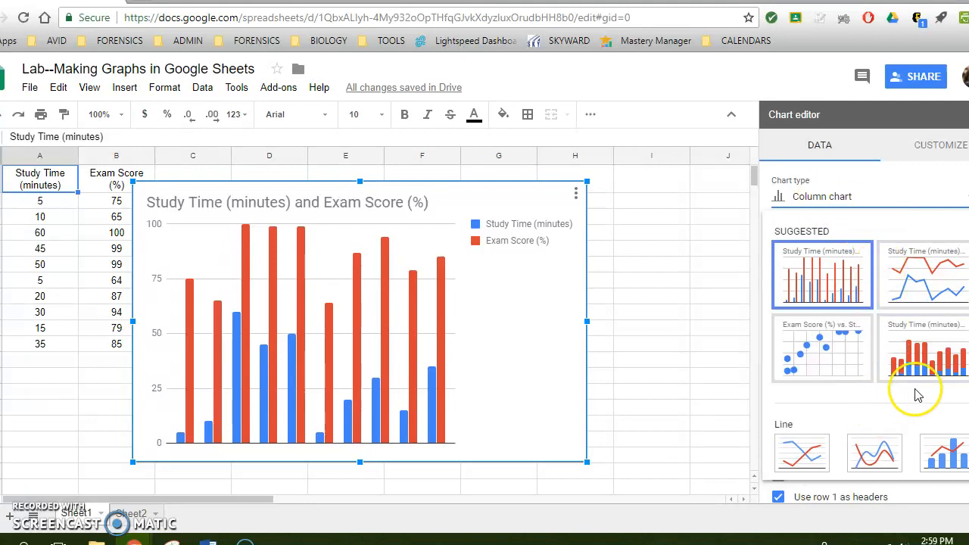
scroll(870, 348, "down", 8)
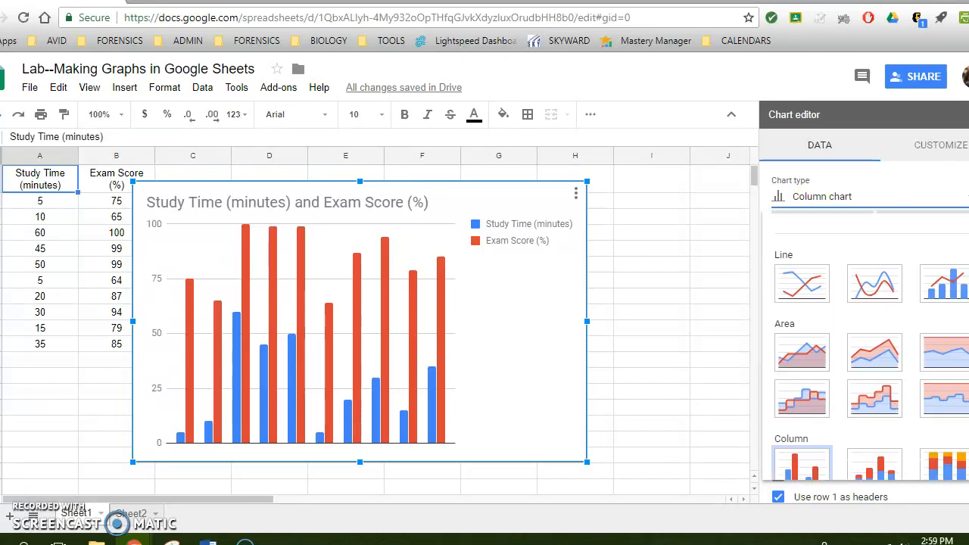
scroll(965, 384, "up", 5)
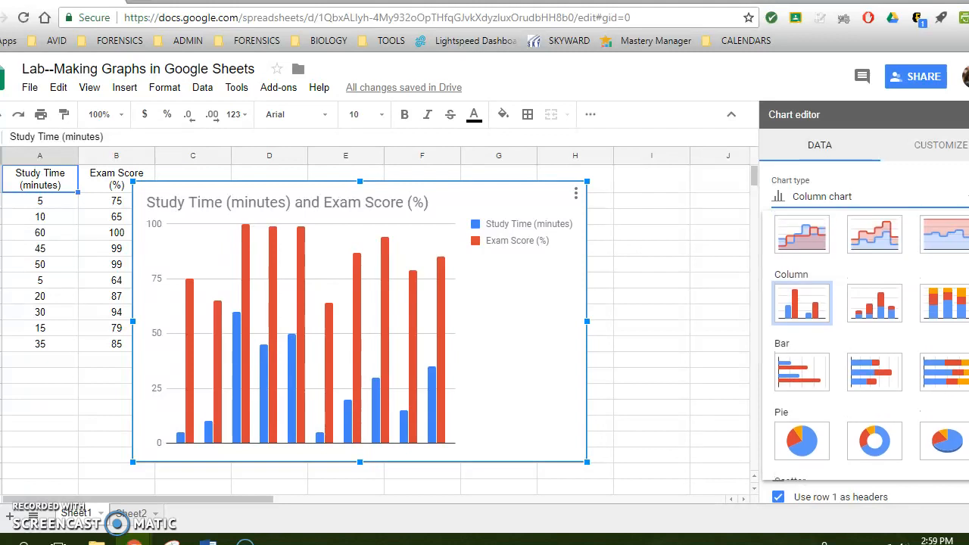
scroll(965, 383, "down", 3)
scroll(965, 383, "up", 5)
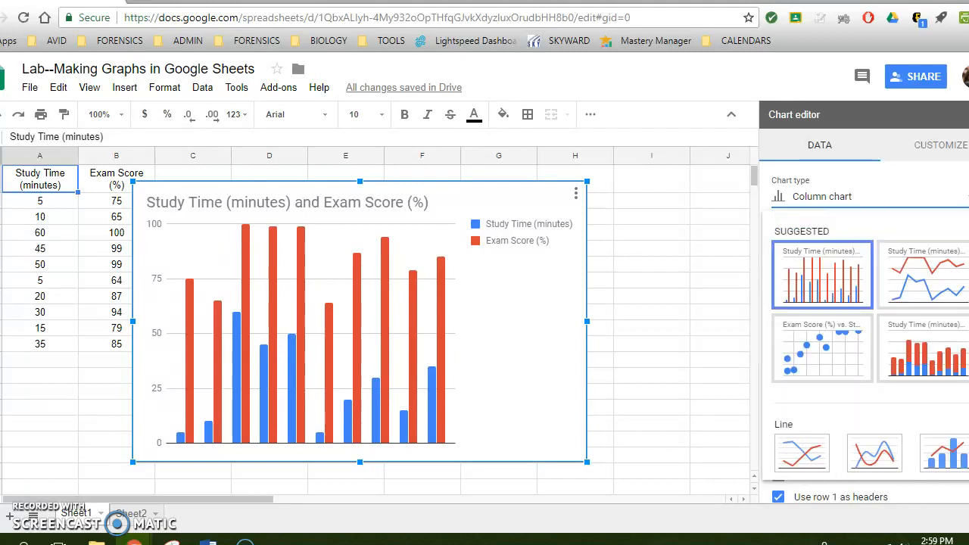
left_click(834, 369)
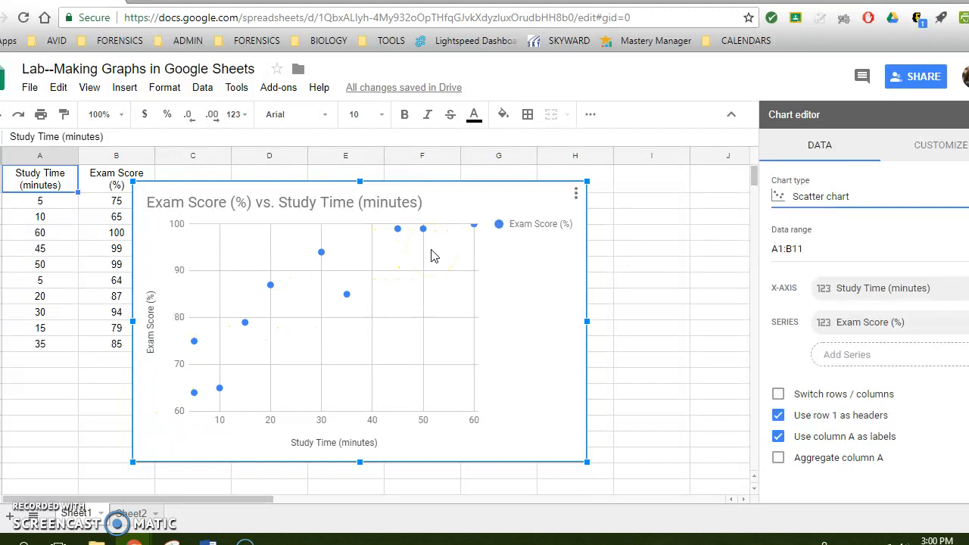
left_click_drag(331, 190, 380, 189)
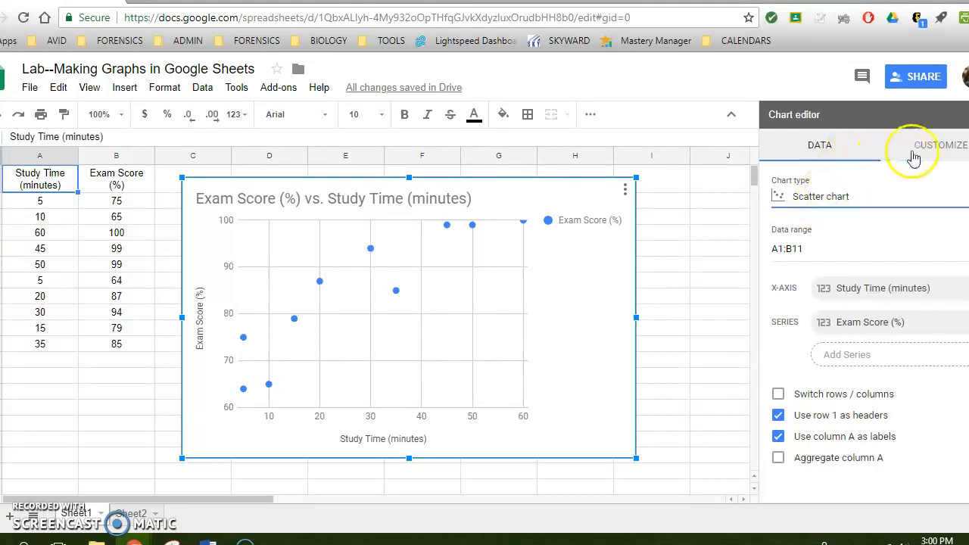
Examine the customization options for the scatter chart's horizontal axis.
left_click(944, 157)
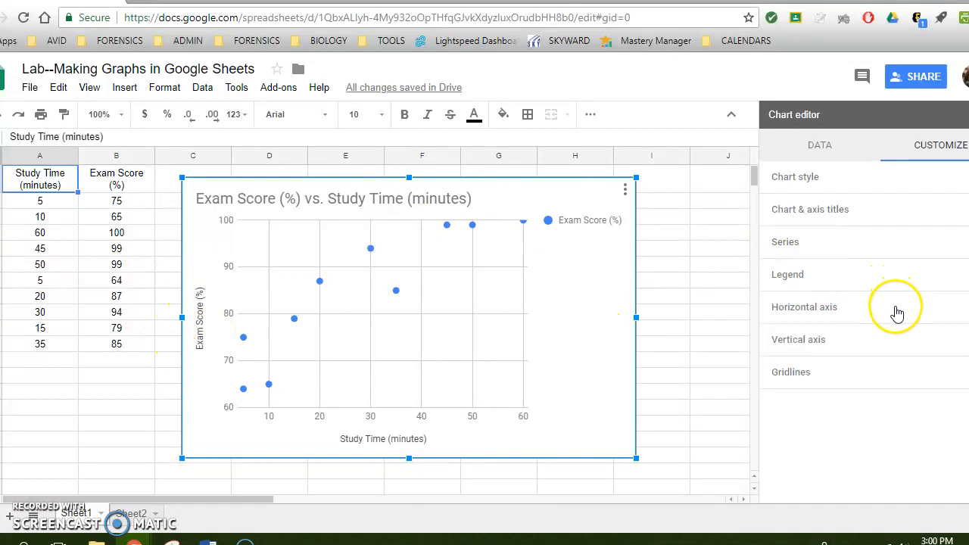
left_click(791, 322)
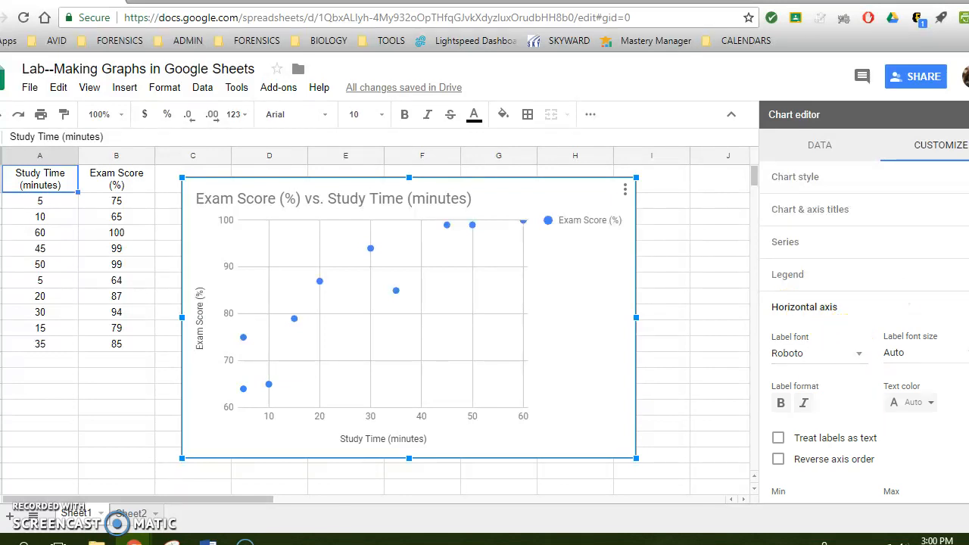
scroll(864, 332, "down", 3)
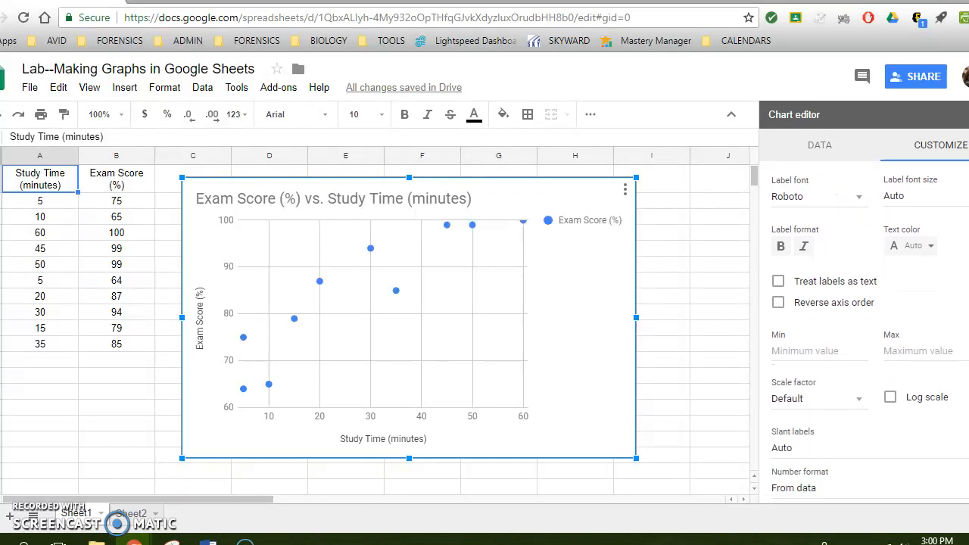
scroll(864, 331, "down", 1)
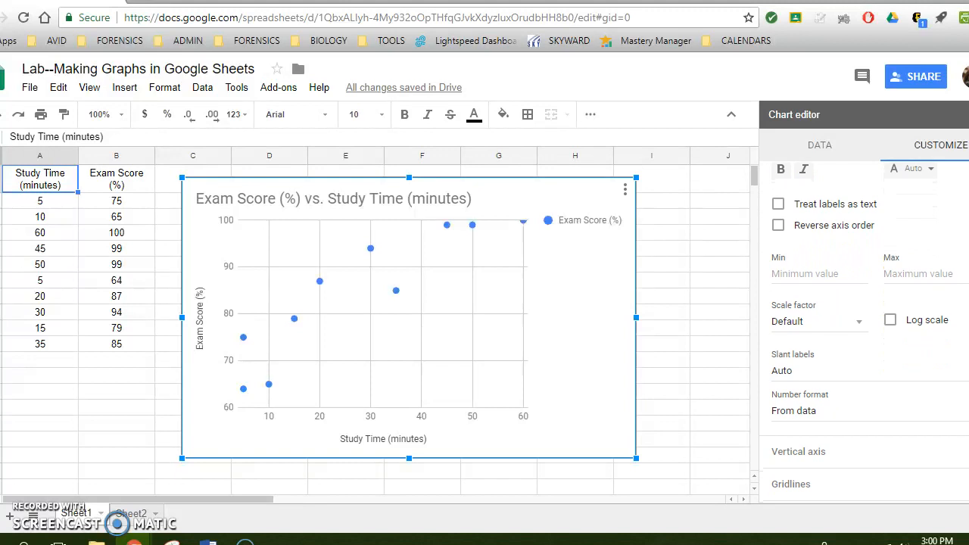
scroll(863, 331, "up", 6)
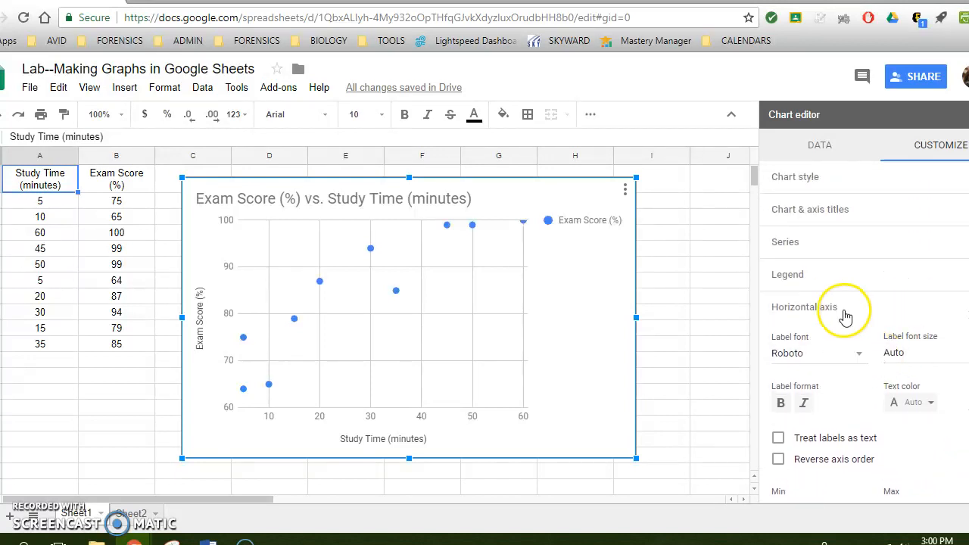
left_click(844, 315)
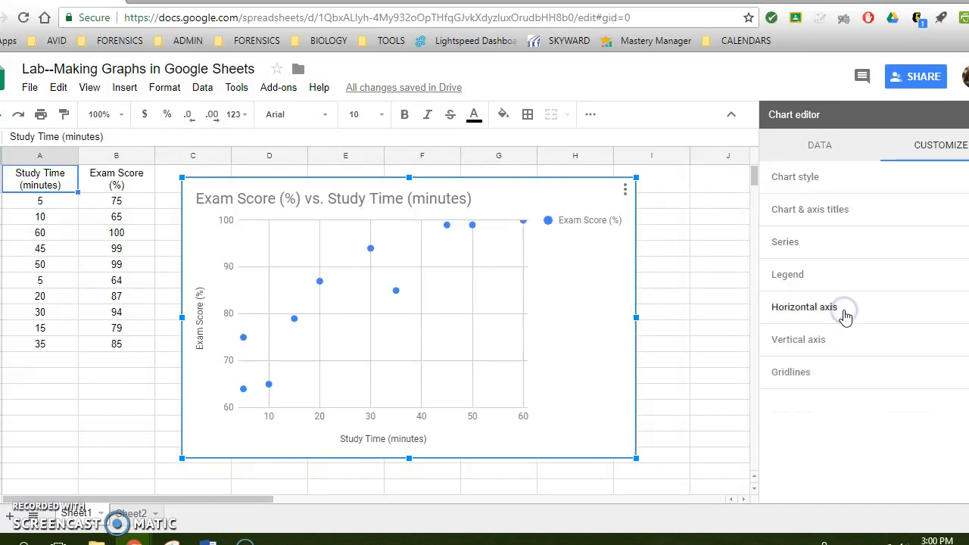
Set the color of the Exam Score (%) series points to red.
left_click(802, 247)
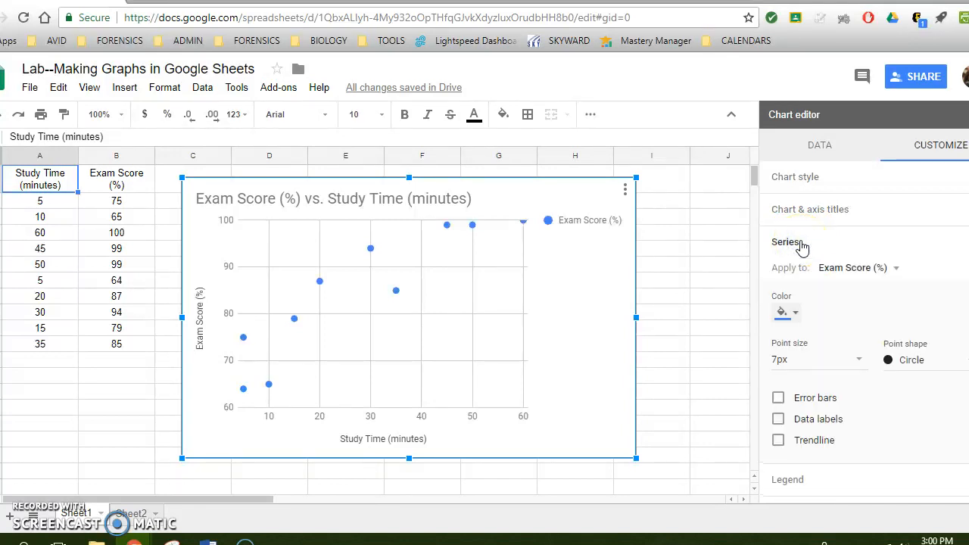
left_click(796, 317)
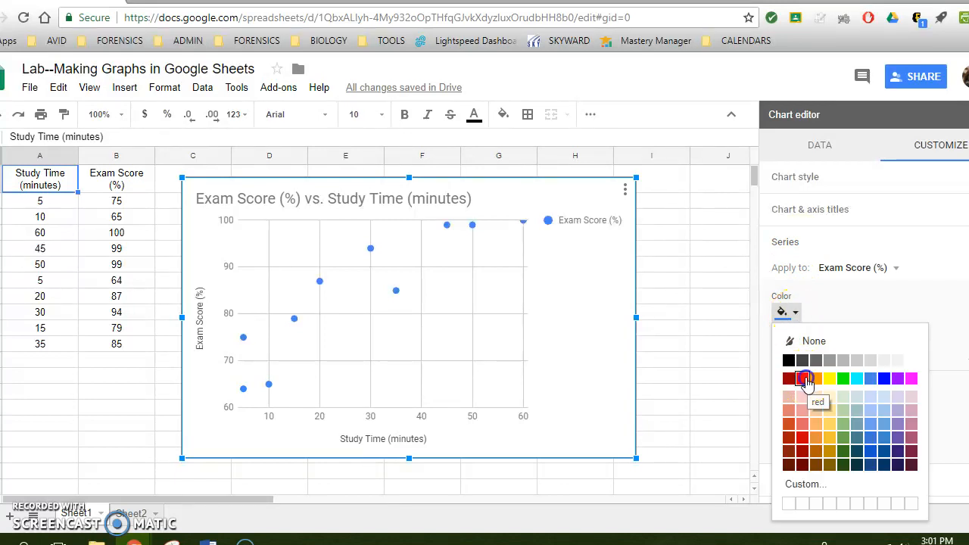
left_click(804, 378)
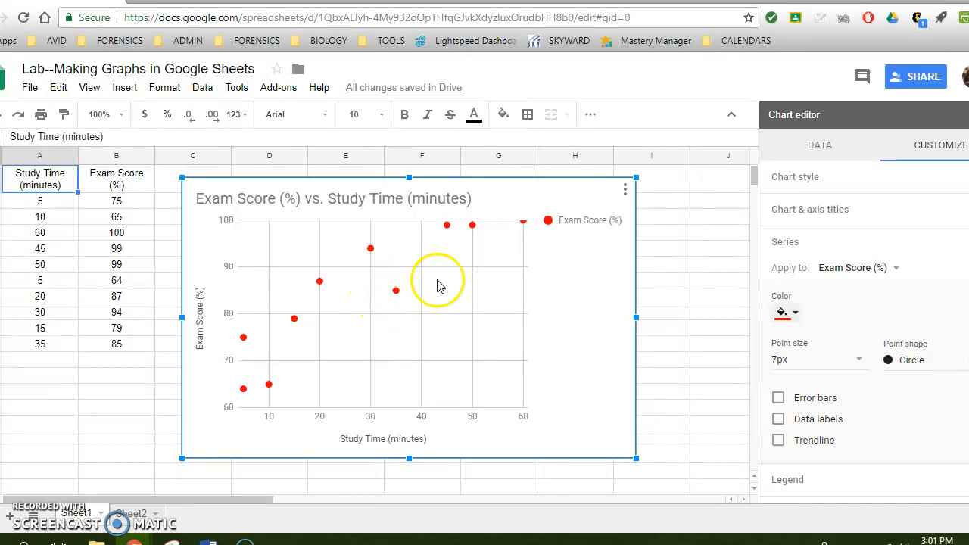
Try a 10px point size for the series, restore 7px, and check the available point shapes.
left_click(859, 360)
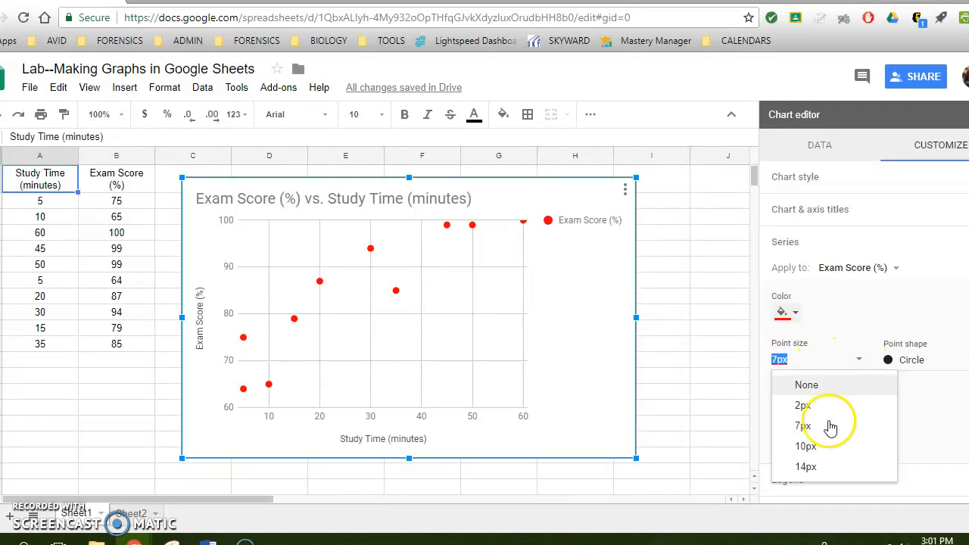
left_click(817, 454)
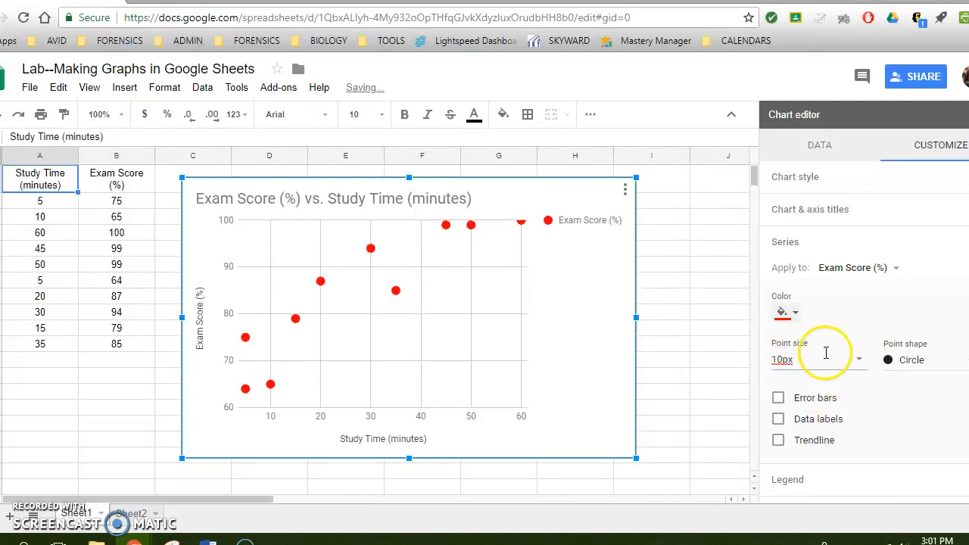
left_click(859, 362)
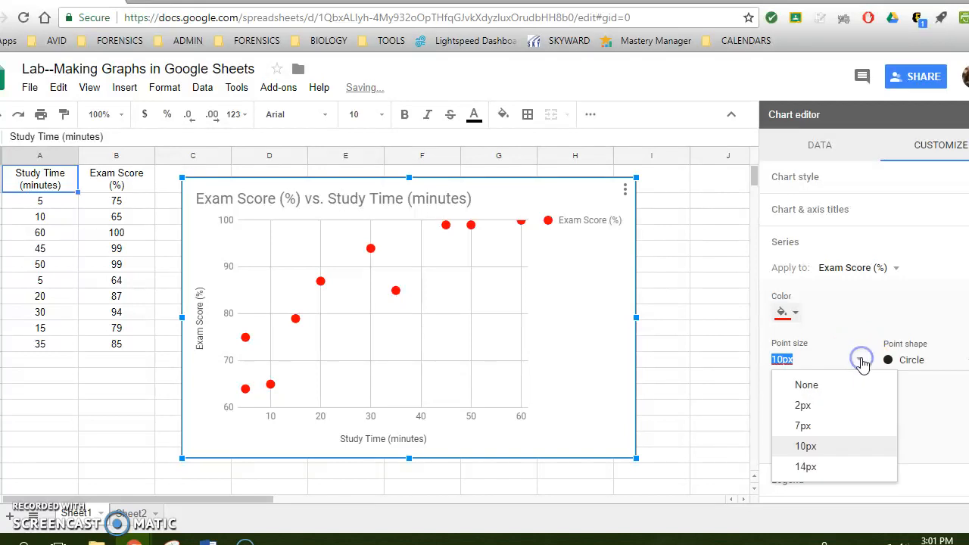
left_click(803, 426)
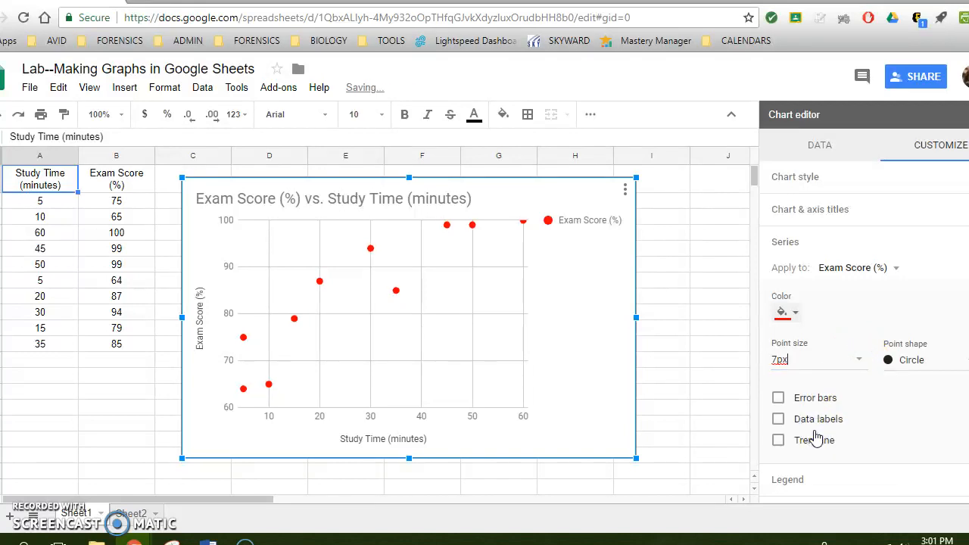
left_click(923, 359)
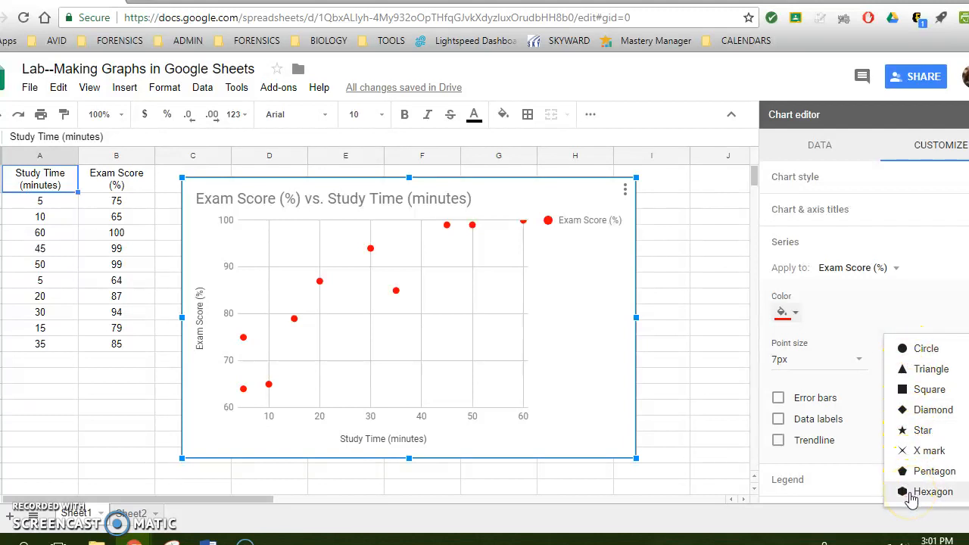
left_click(921, 313)
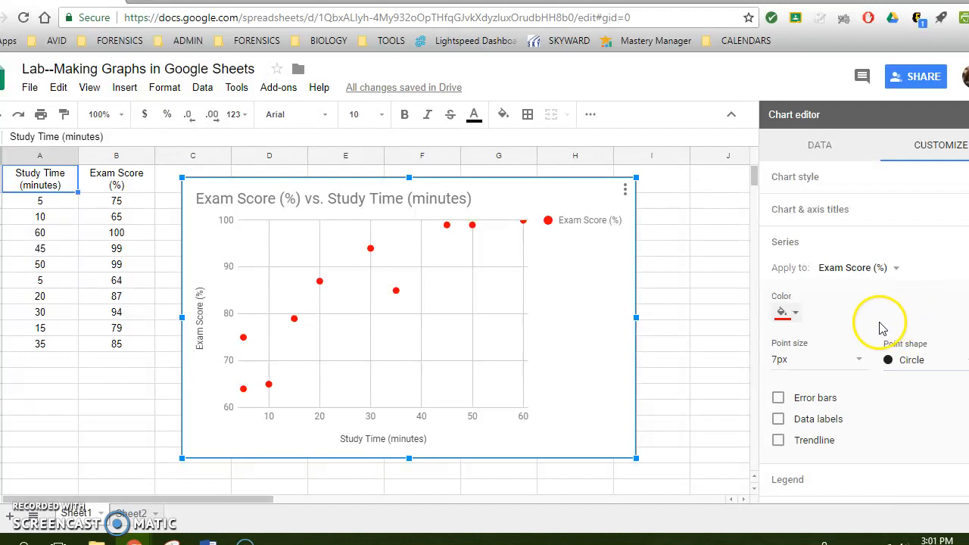
Add a linear trendline to the Exam Score (%) series and show its R² value.
left_click(779, 442)
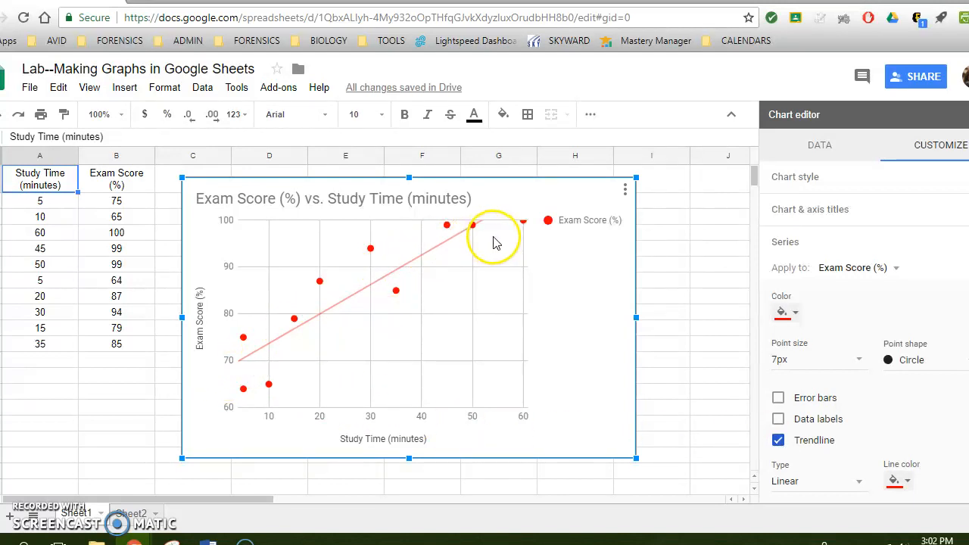
scroll(864, 331, "down", 3)
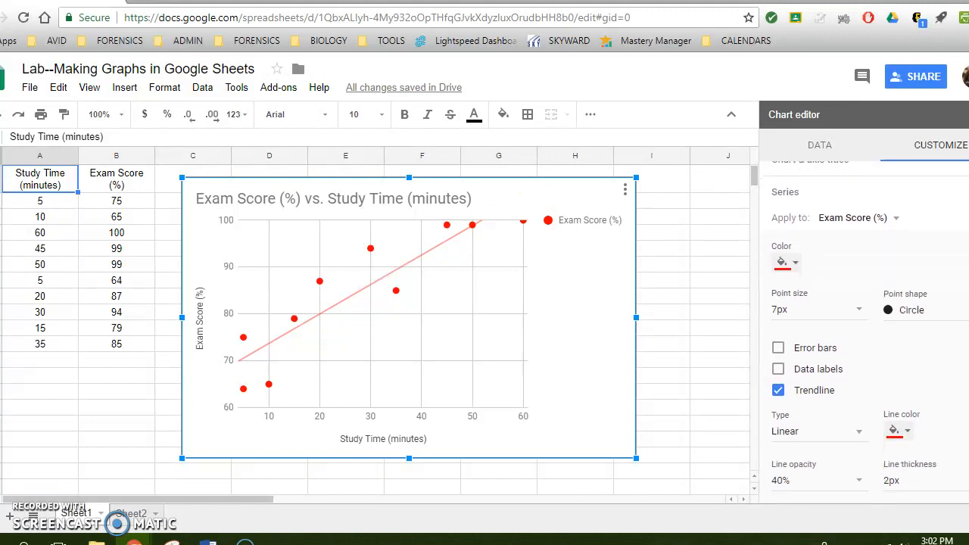
scroll(865, 331, "down", 1)
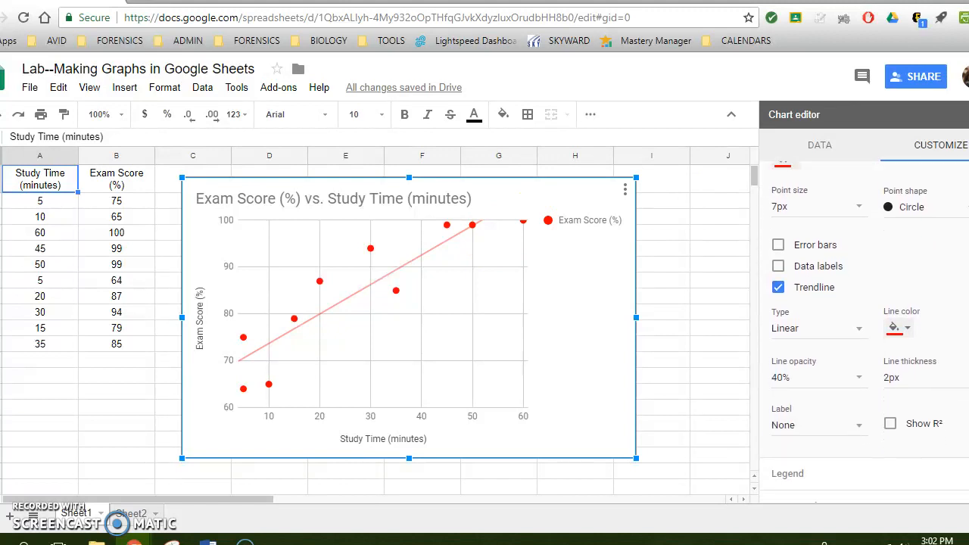
scroll(864, 331, "down", 1)
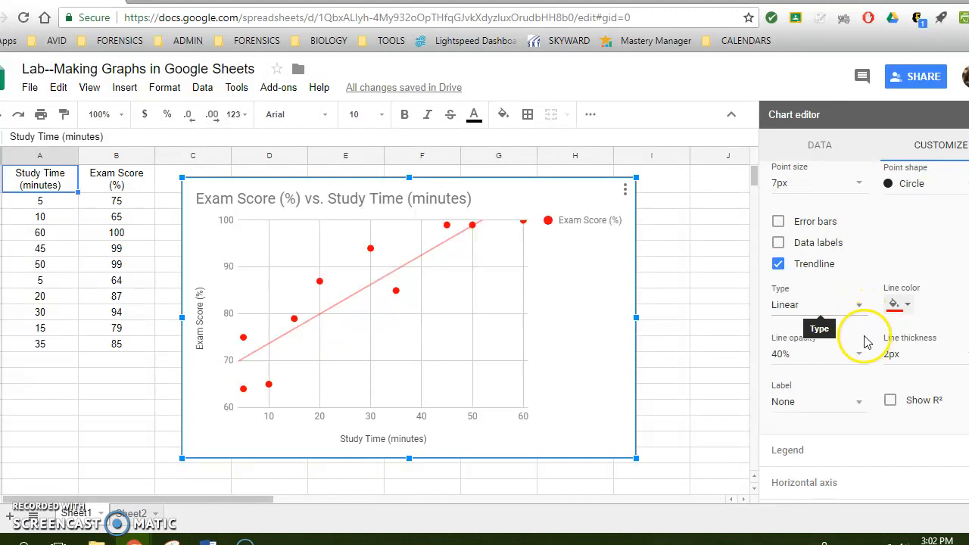
left_click(890, 401)
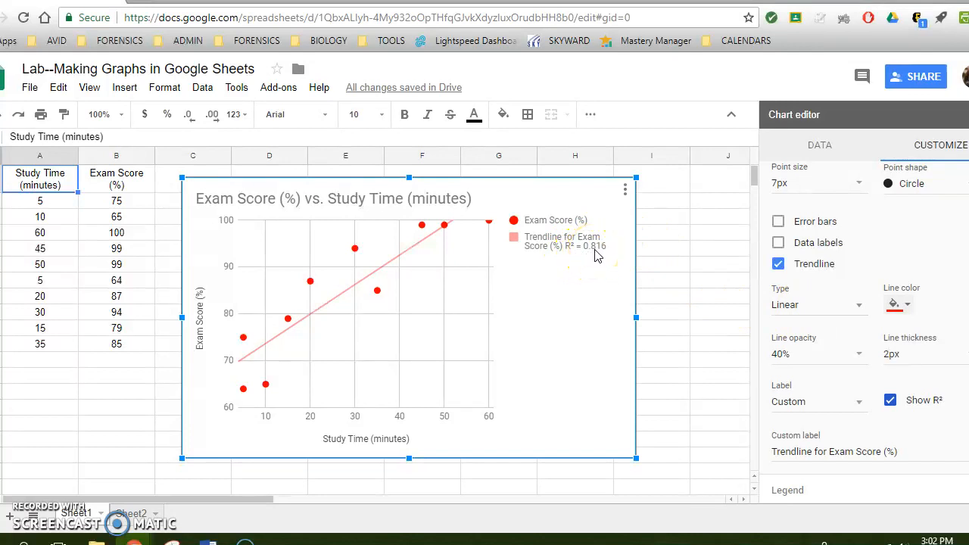
Try the Exponential and Polynomial trendline types to compare their R² values, and return the type to Linear.
left_click(837, 318)
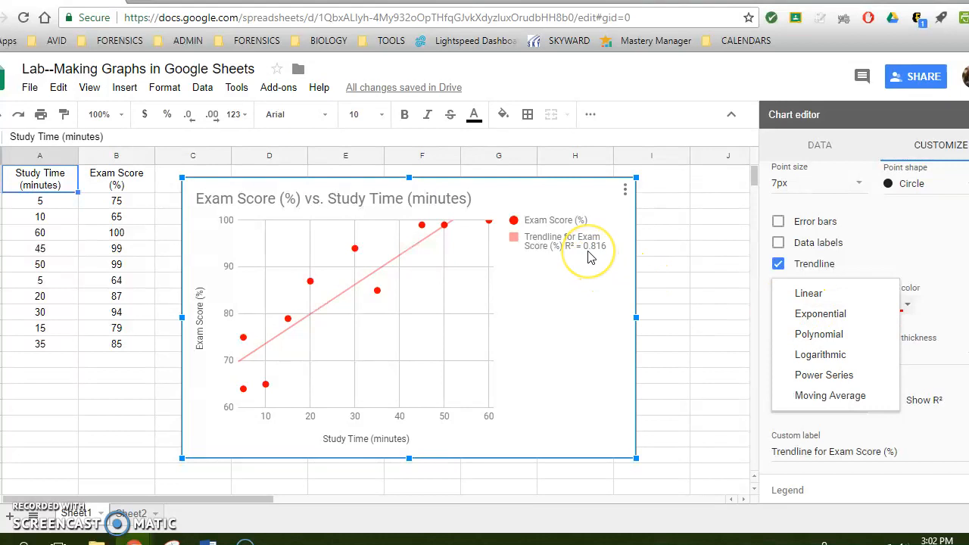
left_click(817, 314)
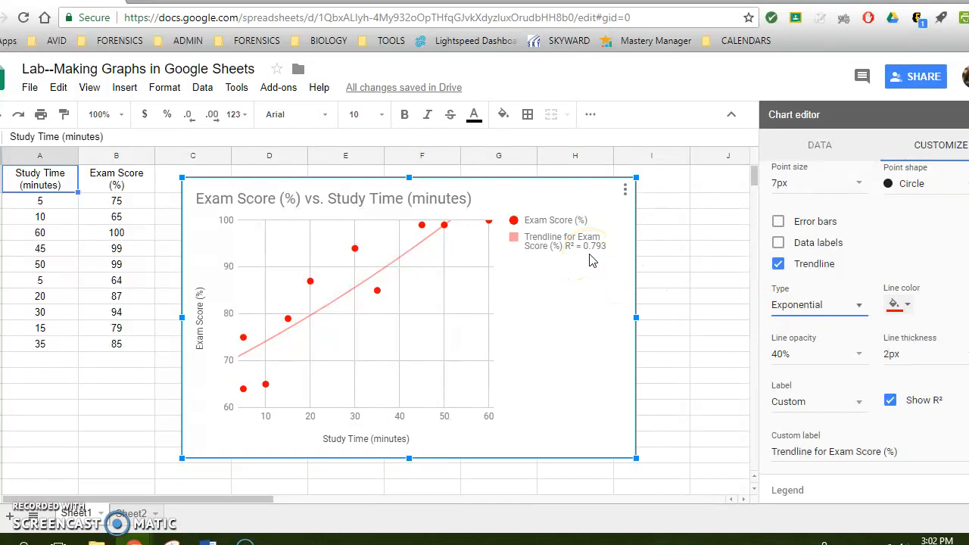
left_click(797, 308)
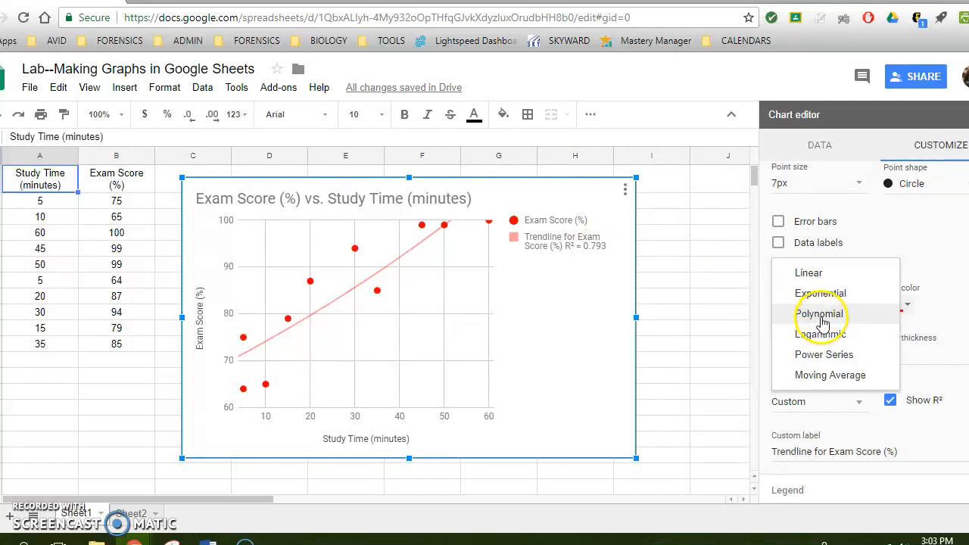
left_click(820, 314)
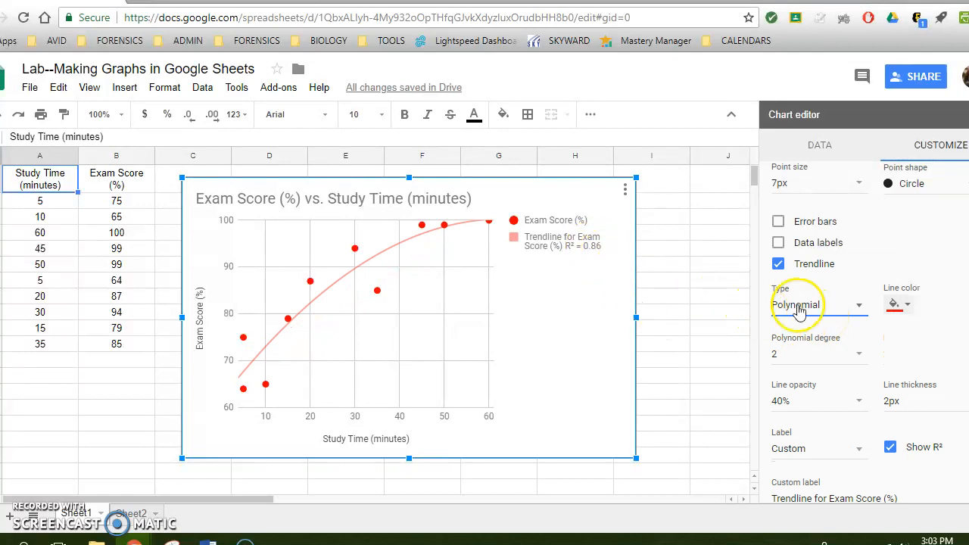
left_click(798, 308)
left_click(807, 252)
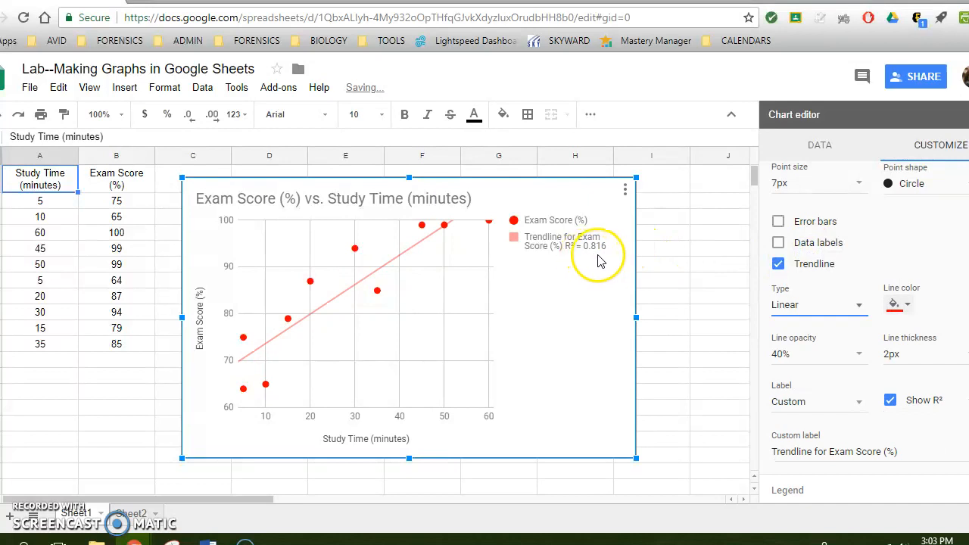
Try the Logarithmic trendline type for the Exam Score (%) series, and switch the type to Polynomial.
left_click(778, 307)
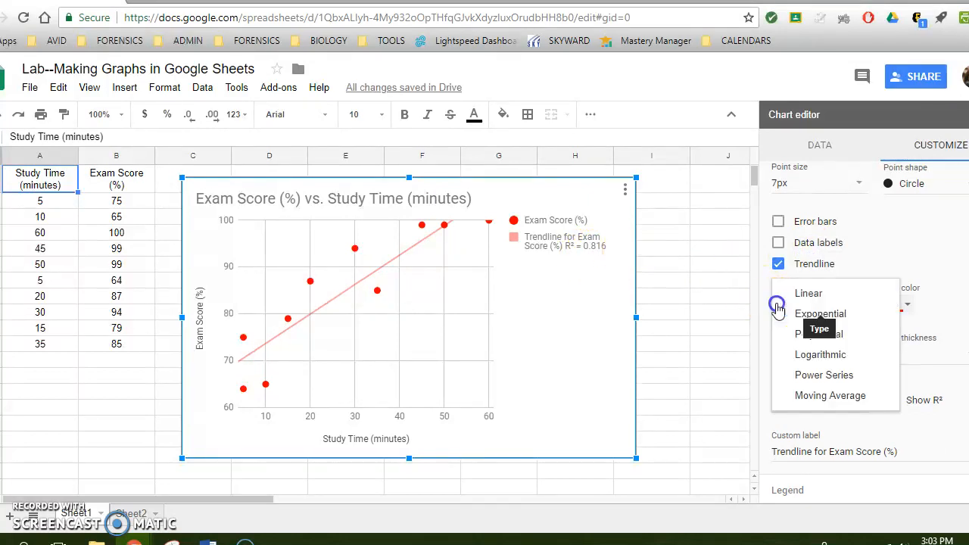
left_click(807, 359)
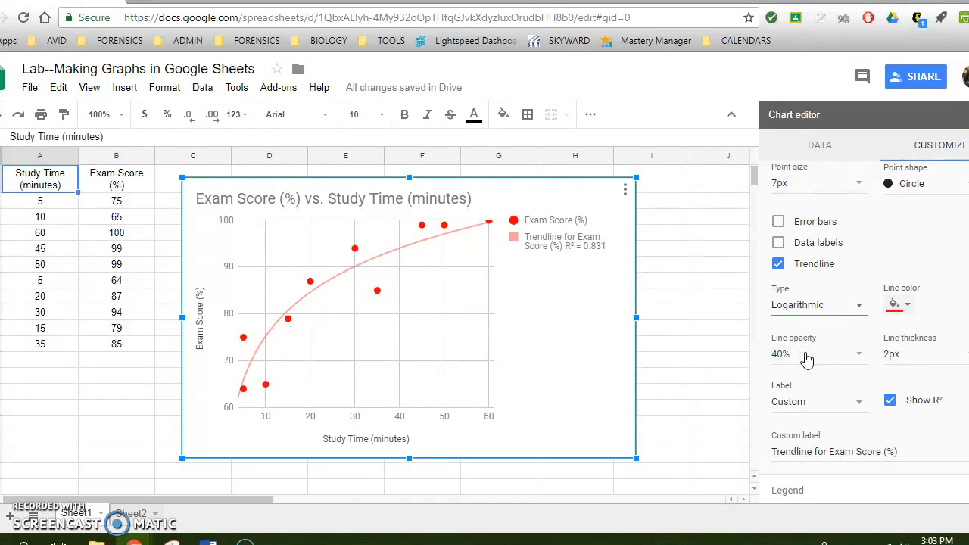
left_click(818, 305)
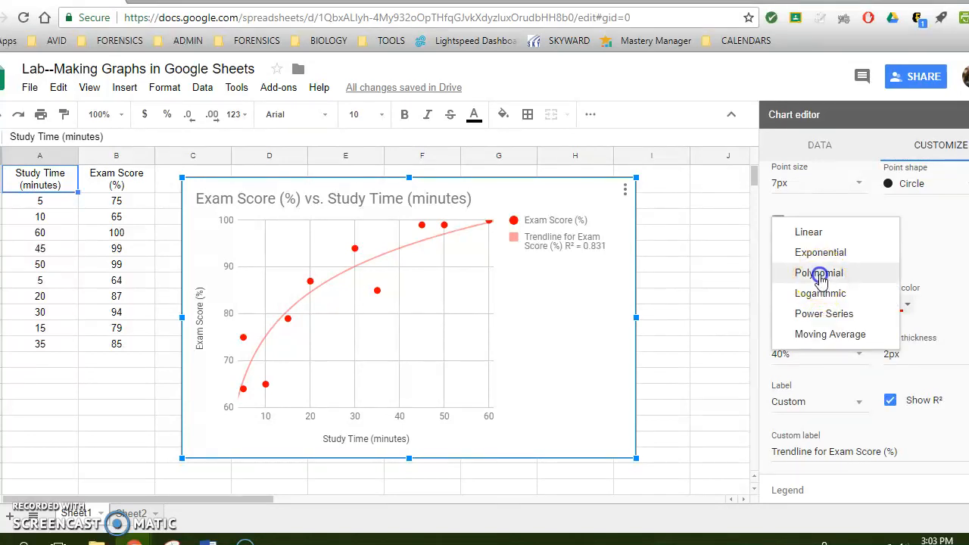
left_click(820, 277)
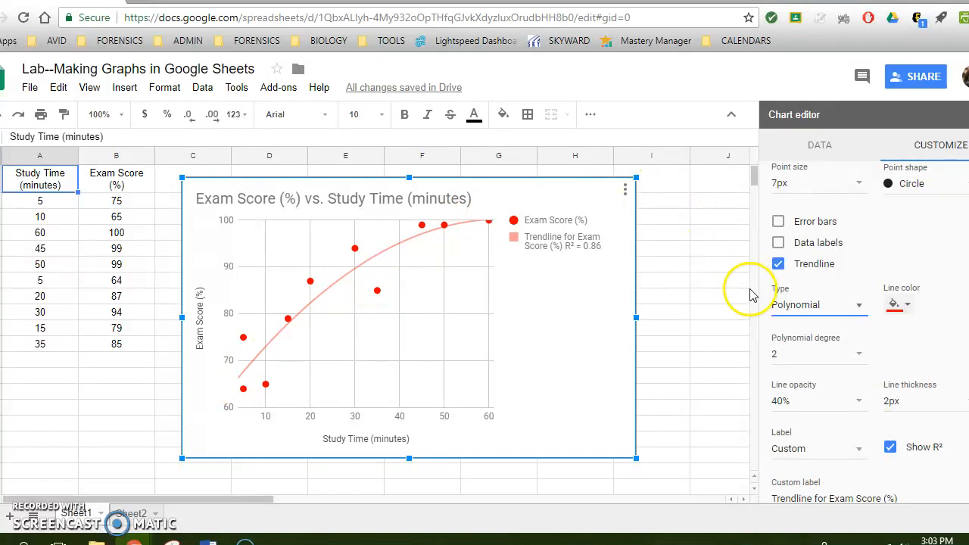
Hide the R² value of the Exam Score (%) trendline and close the series settings.
left_click(890, 448)
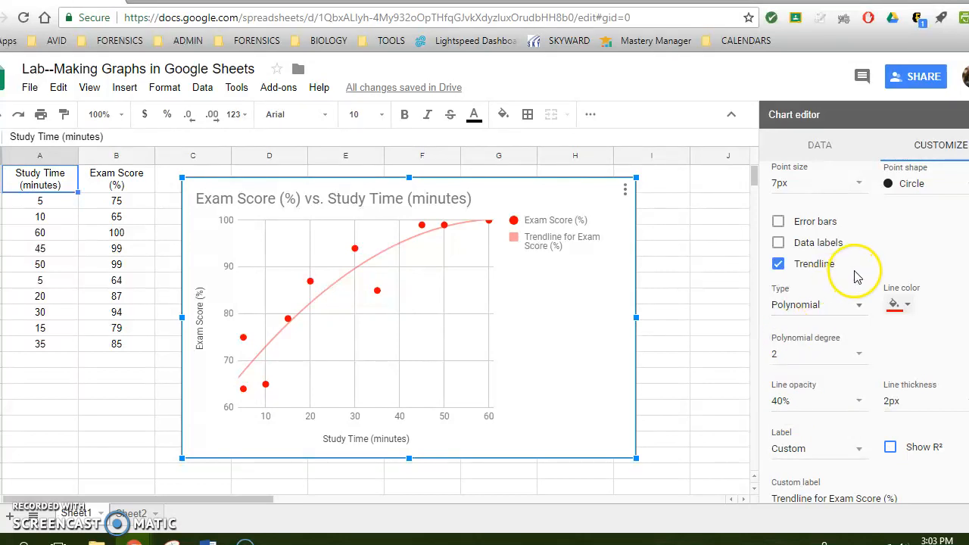
scroll(863, 325, "up", 3)
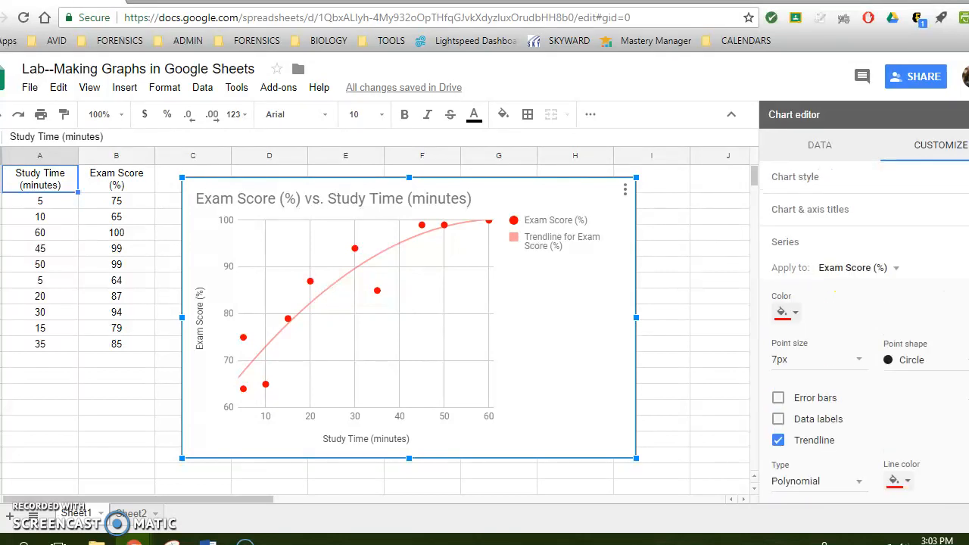
left_click(819, 243)
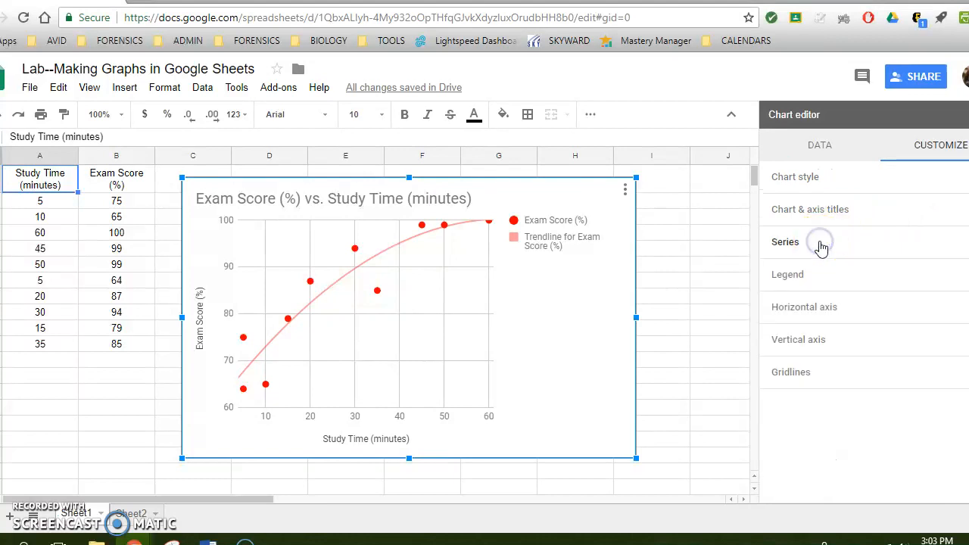
Set the chart's legend position to None and move the chart slightly farther from the data columns.
left_click(793, 284)
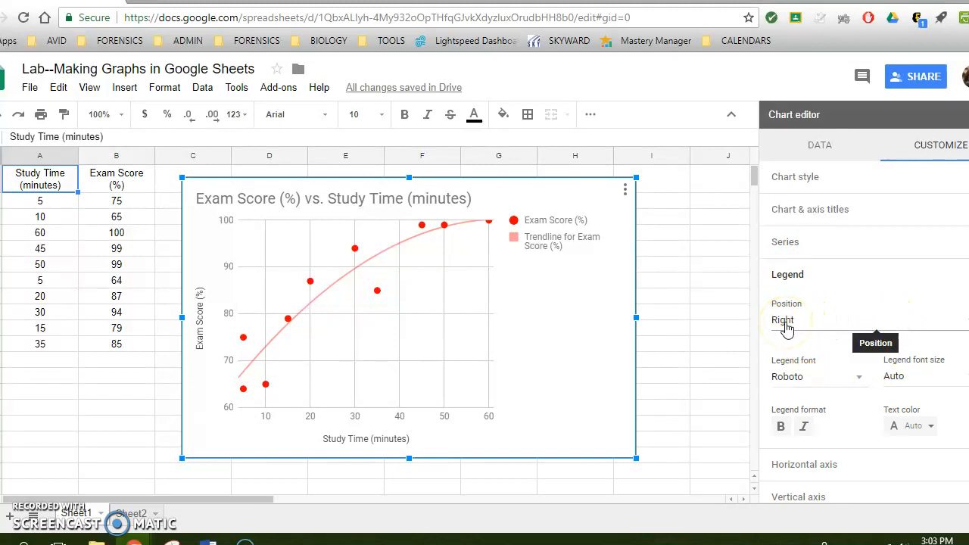
left_click(787, 327)
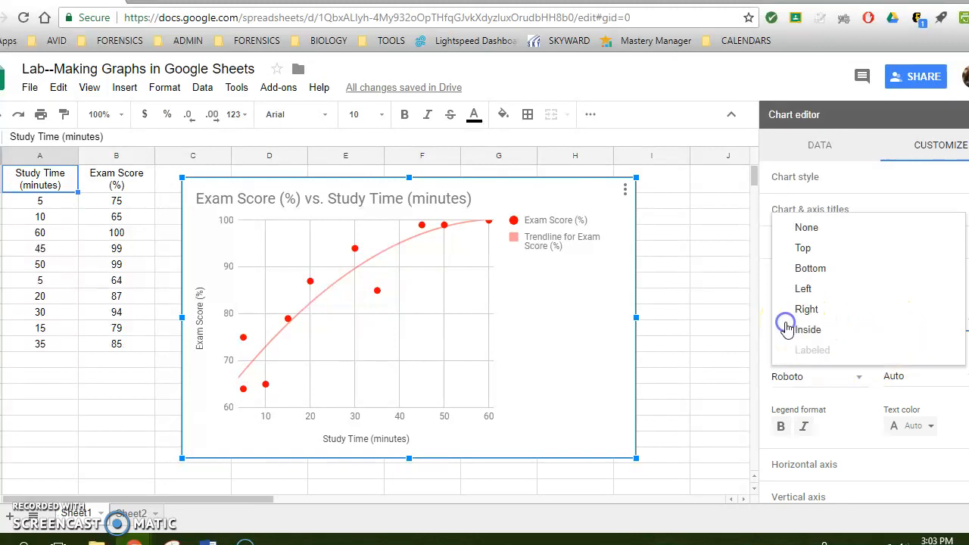
left_click(806, 228)
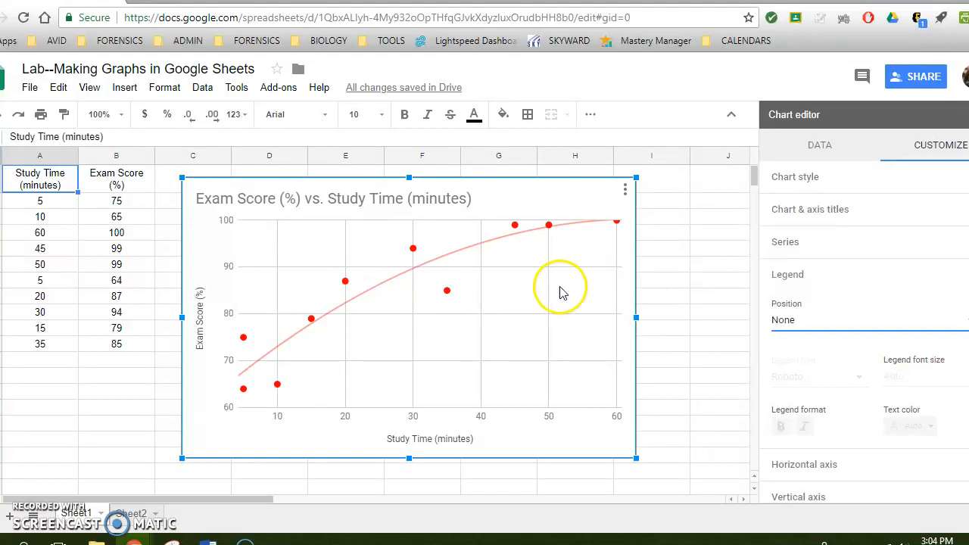
left_click(868, 281)
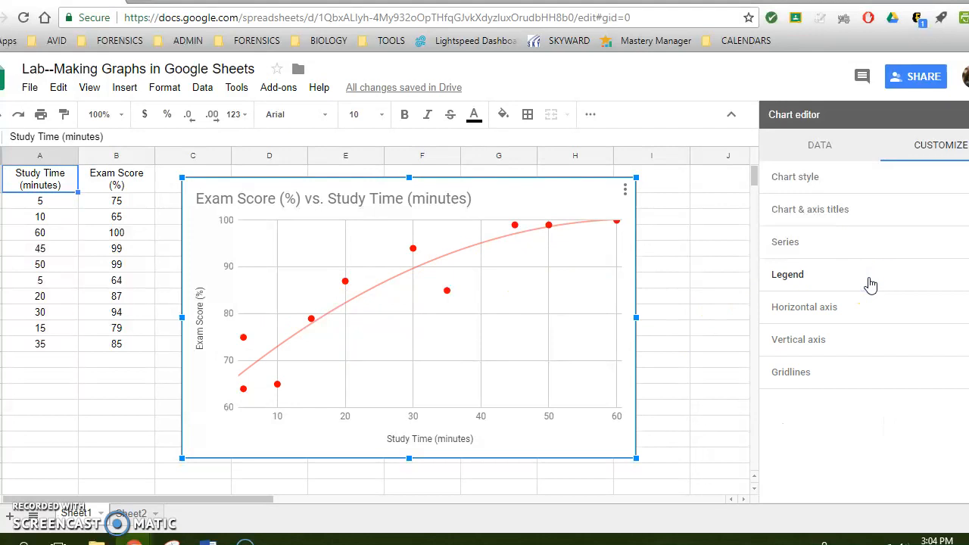
left_click(870, 282)
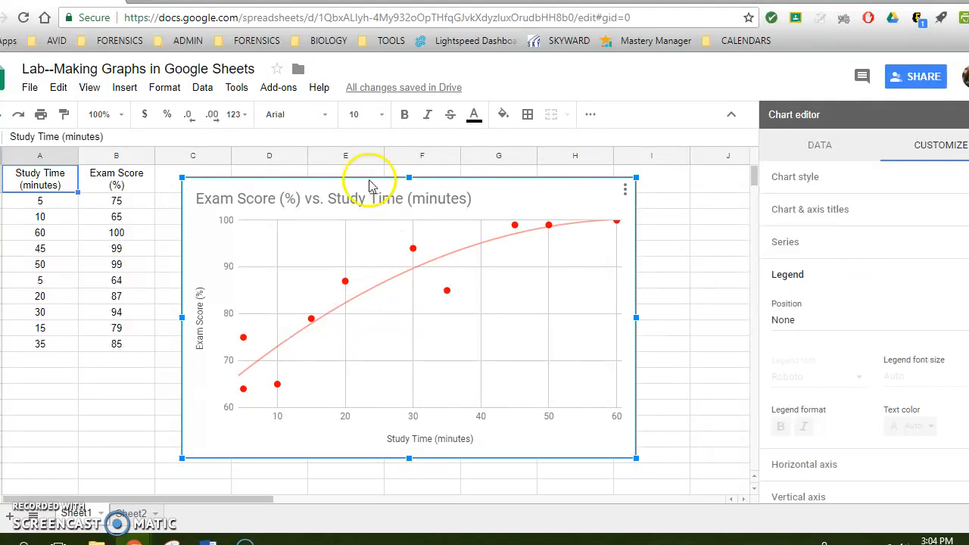
mouse_move(384, 195)
left_mouse_down()
mouse_move(368, 195)
mouse_move(397, 195)
left_mouse_up()
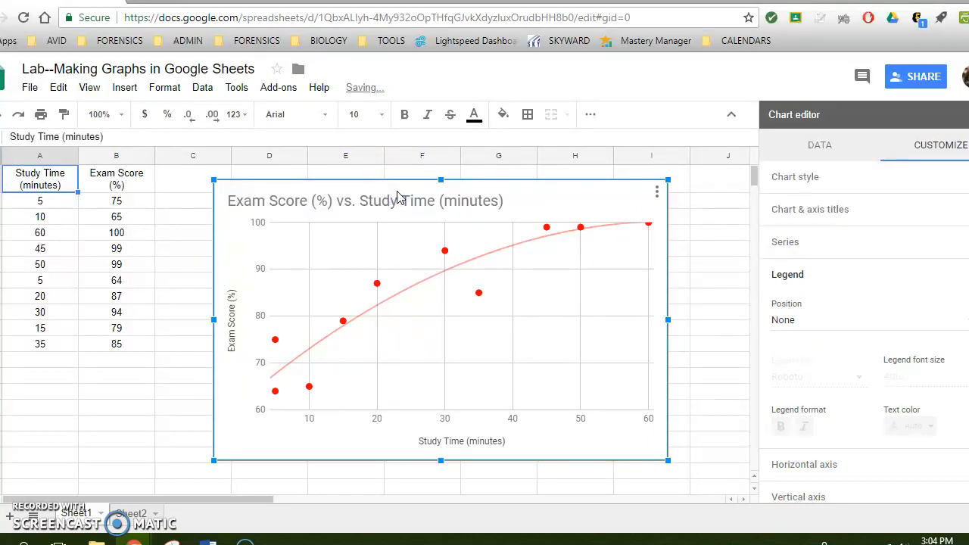